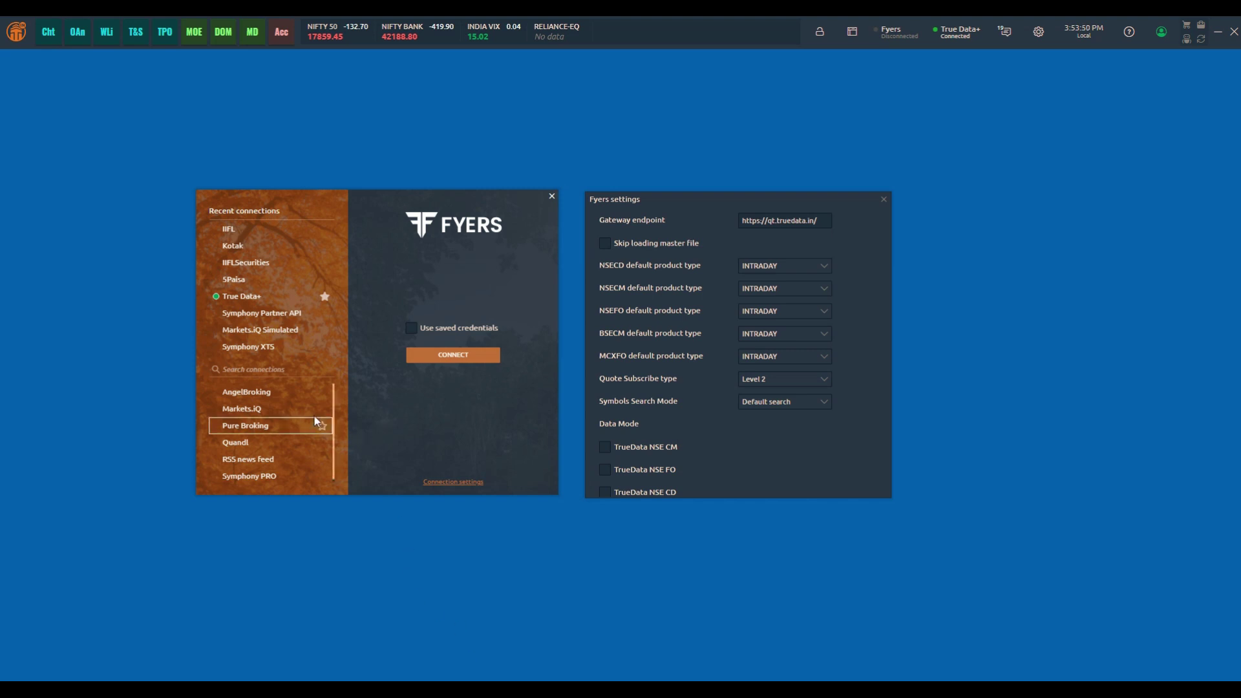
scroll(313, 341, "up", 1)
left_click(324, 311)
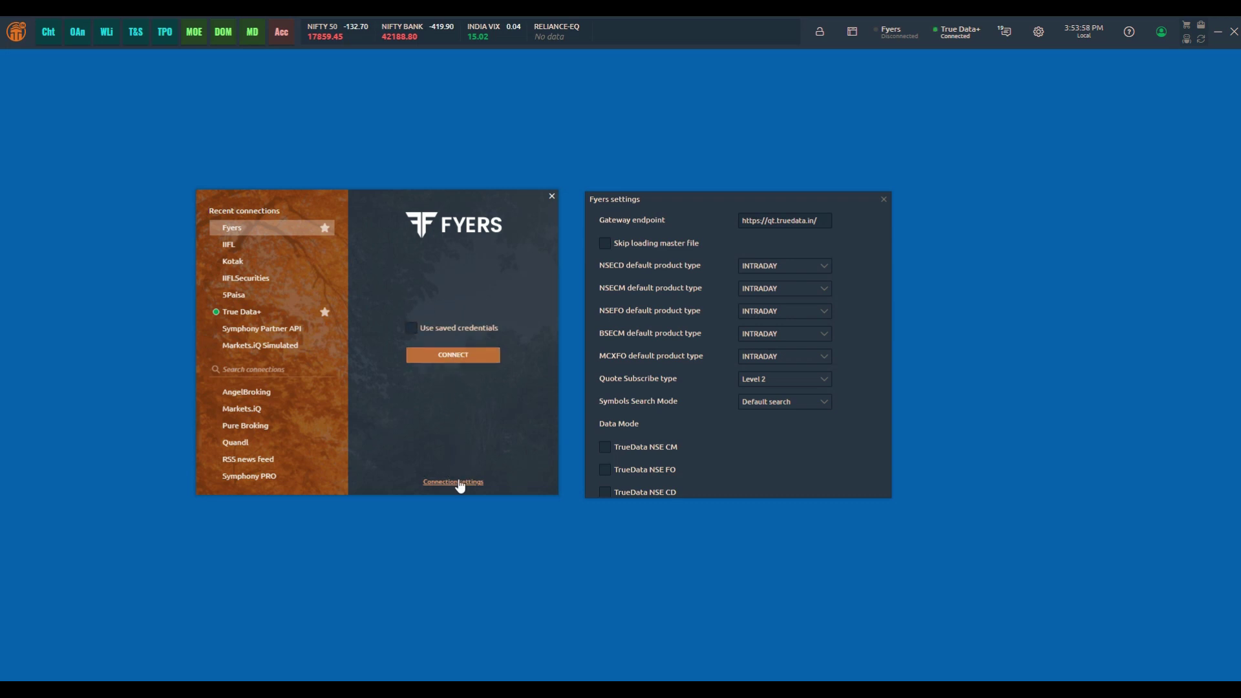
left_click(641, 242)
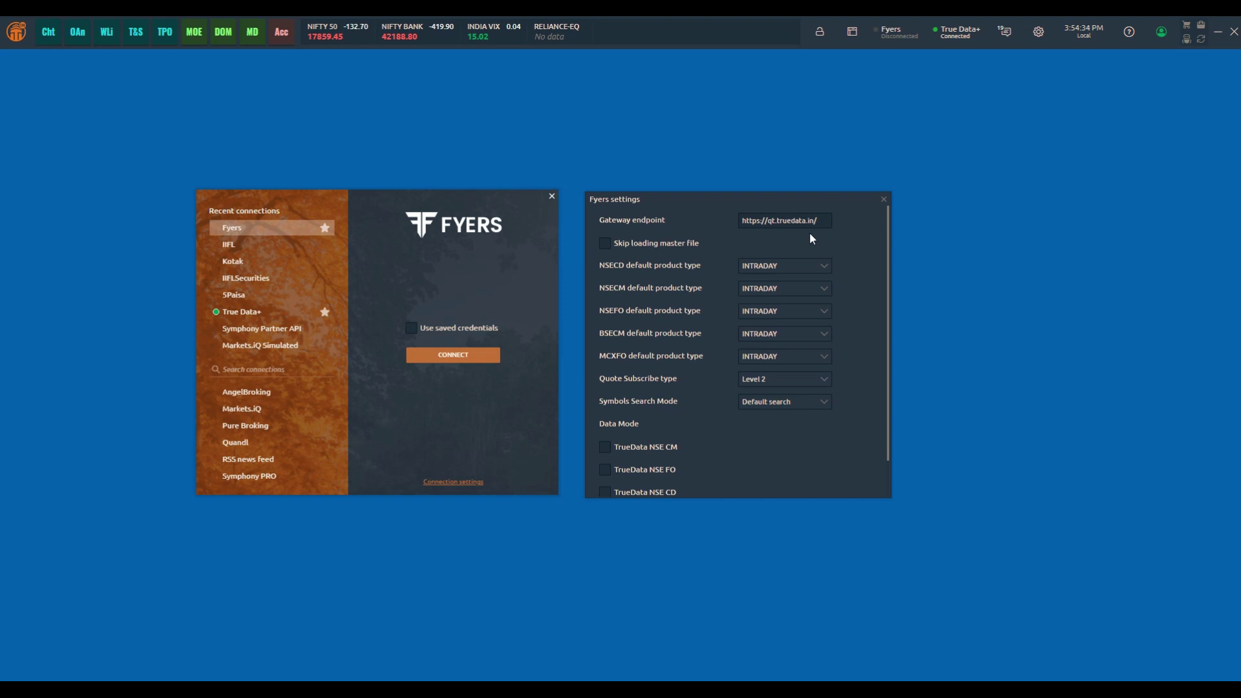
left_click(822, 219)
left_click(760, 267)
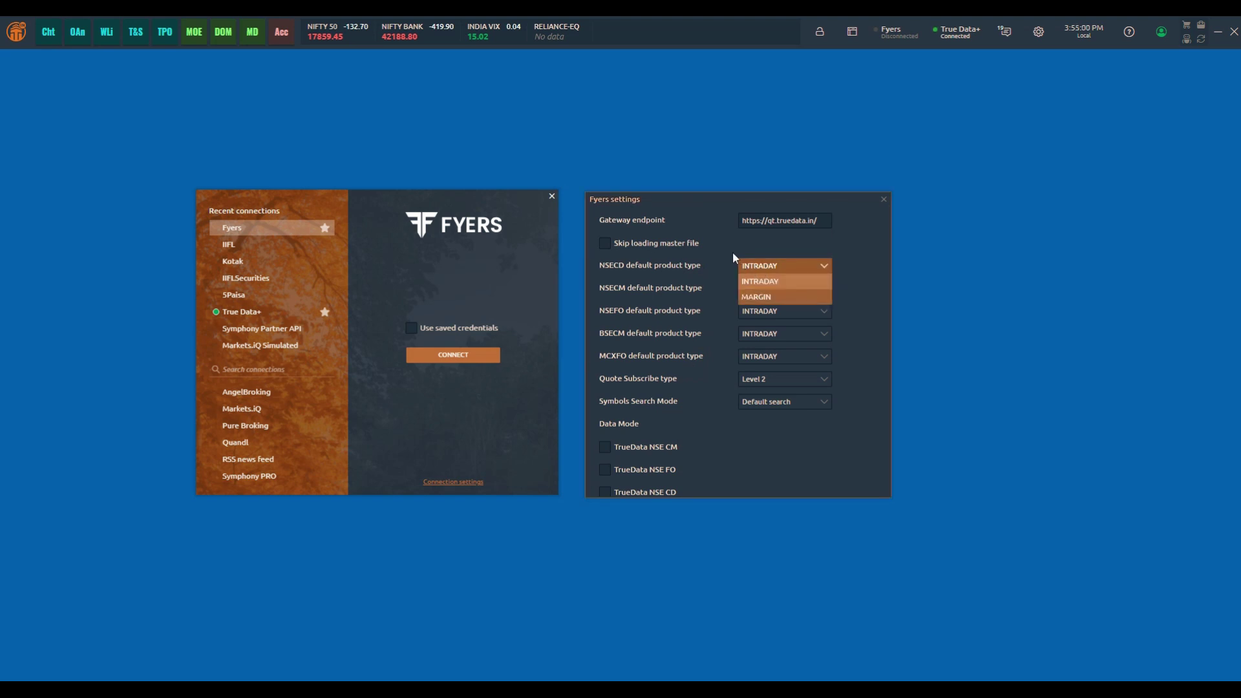
left_click(732, 251)
left_click(765, 266)
left_click(745, 274)
left_click(767, 286)
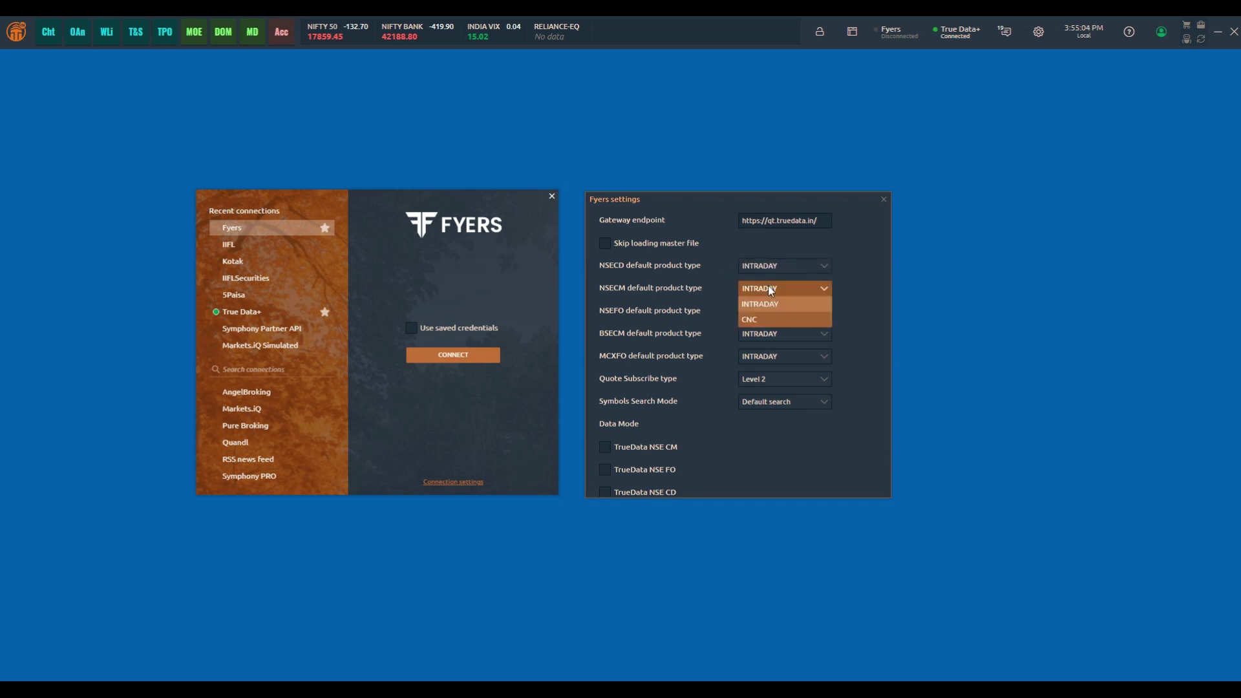
left_click(718, 309)
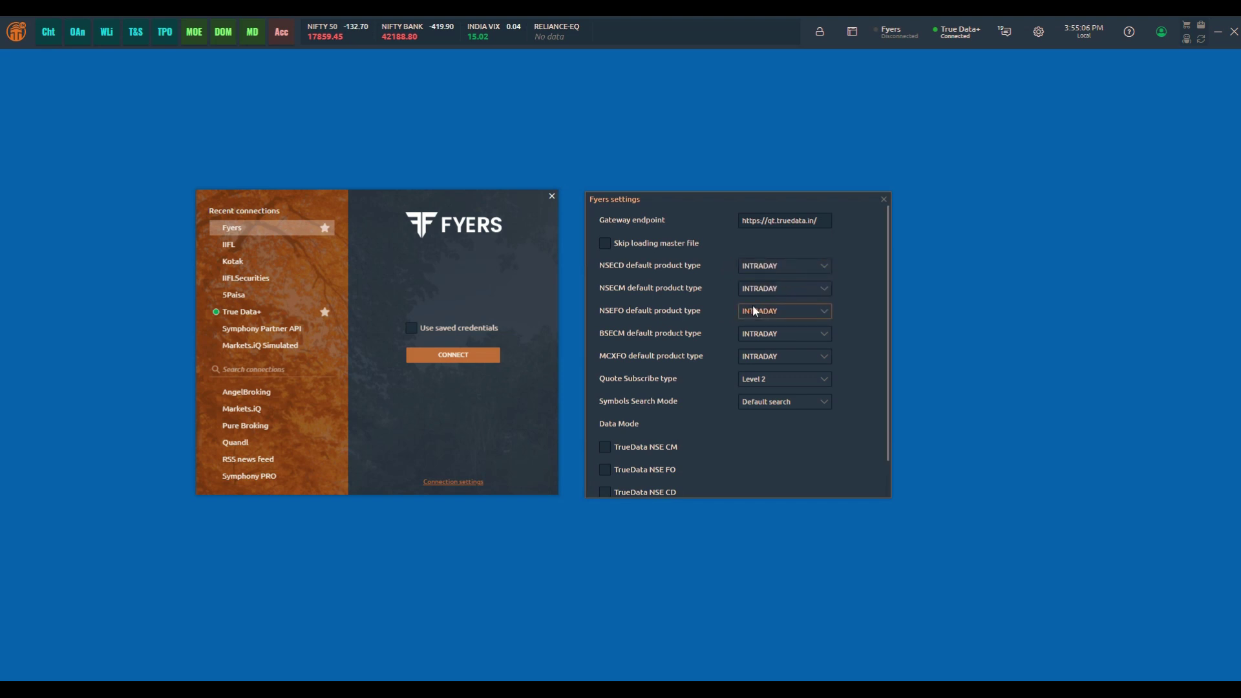
left_click(772, 311)
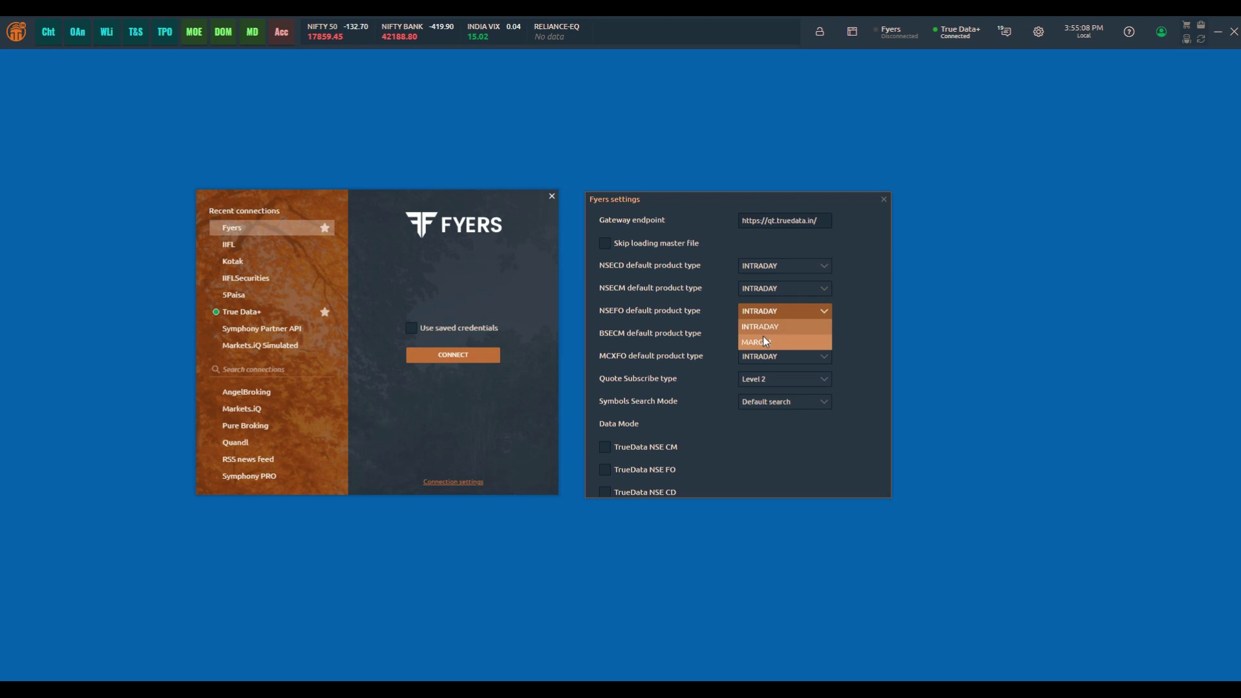
left_click(719, 335)
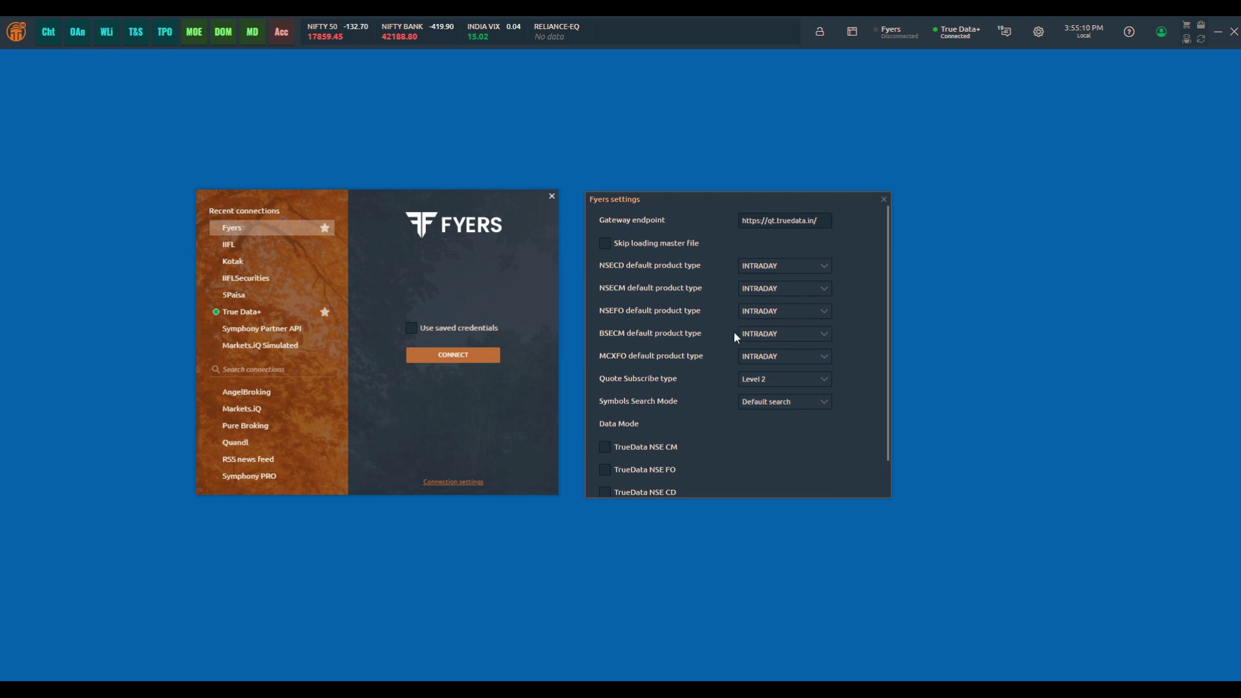
left_click(769, 342)
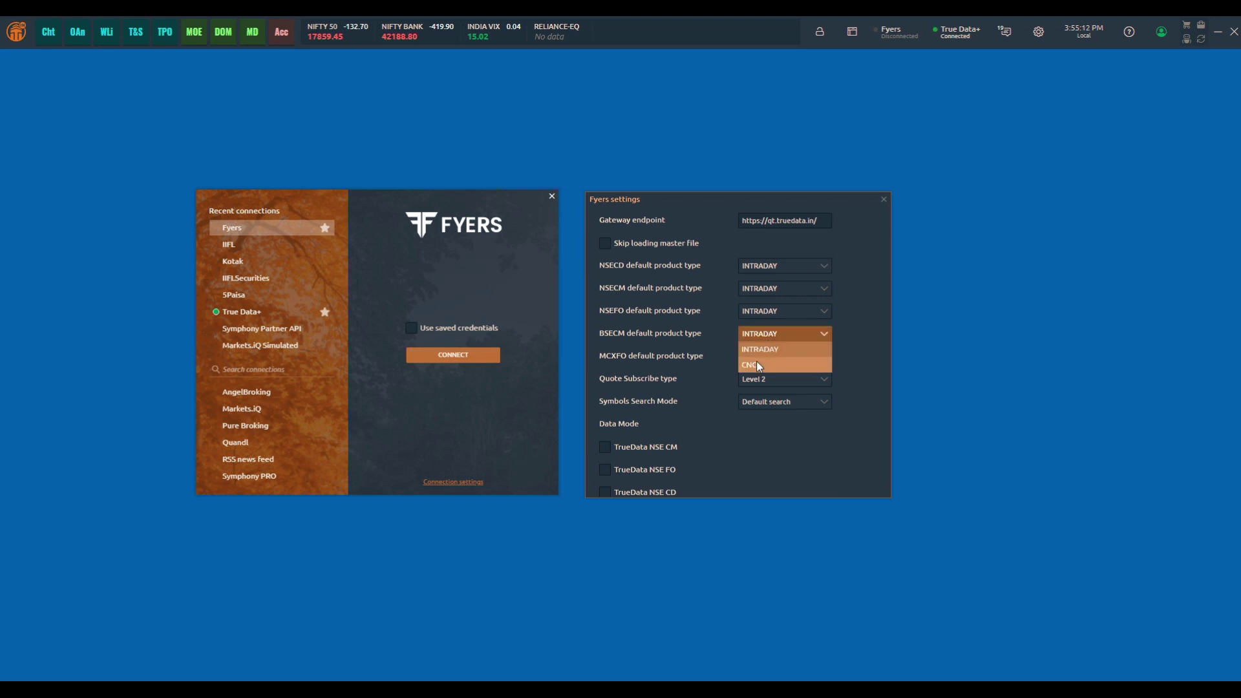
left_click(715, 350)
left_click(765, 359)
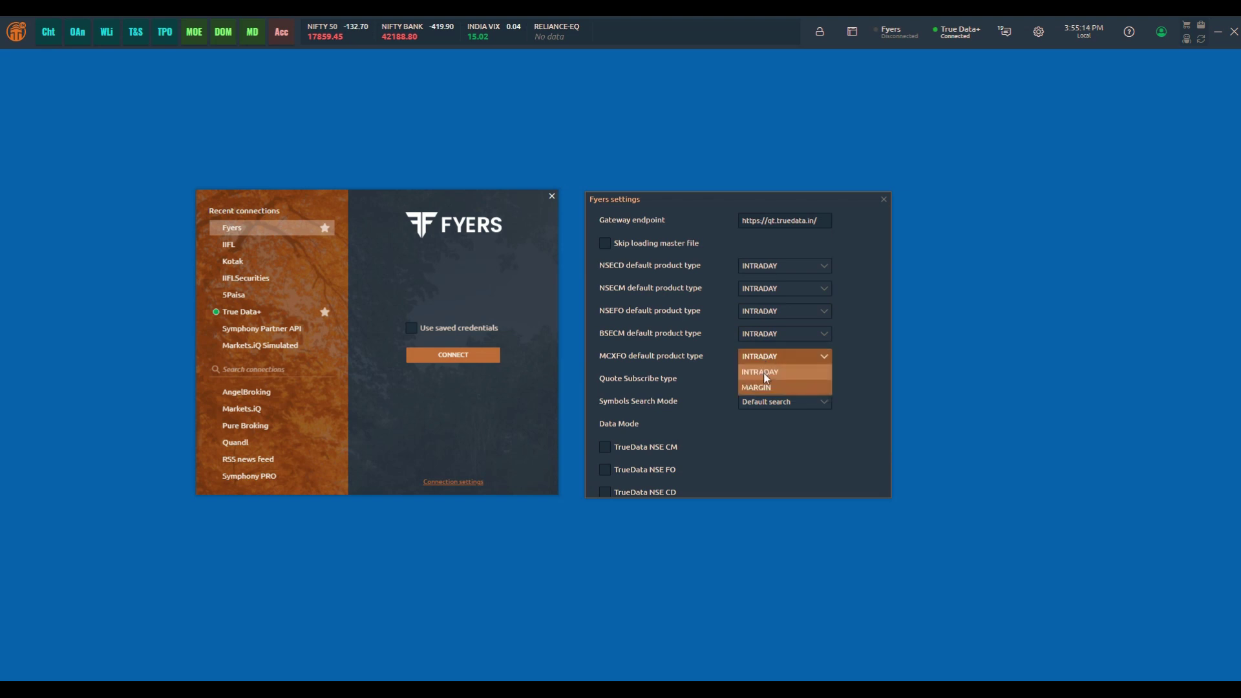
left_click(717, 371)
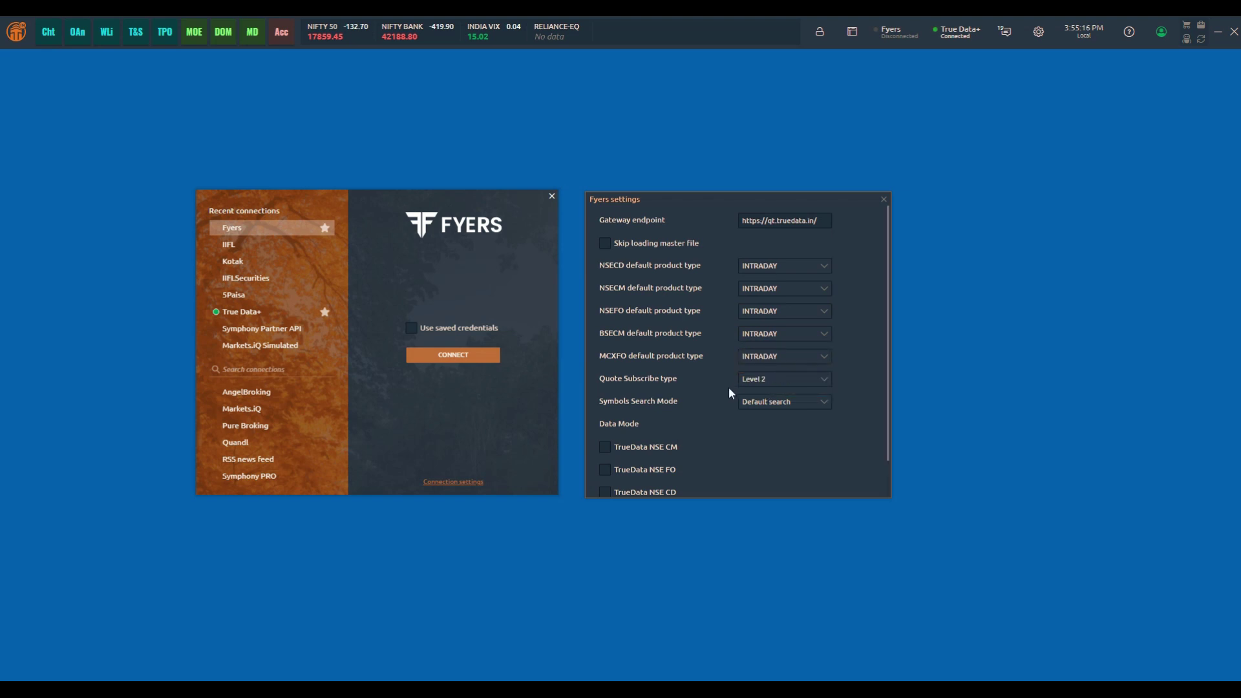
left_click(745, 378)
left_click(722, 372)
left_click(761, 406)
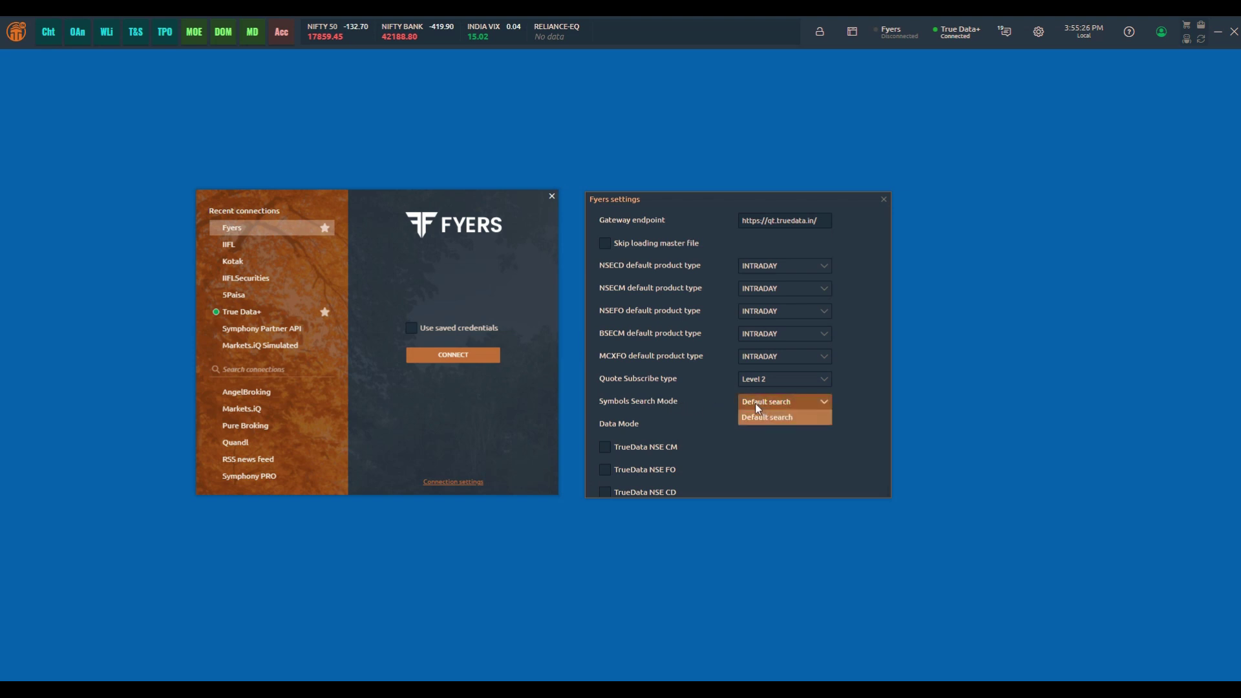
left_click(755, 404)
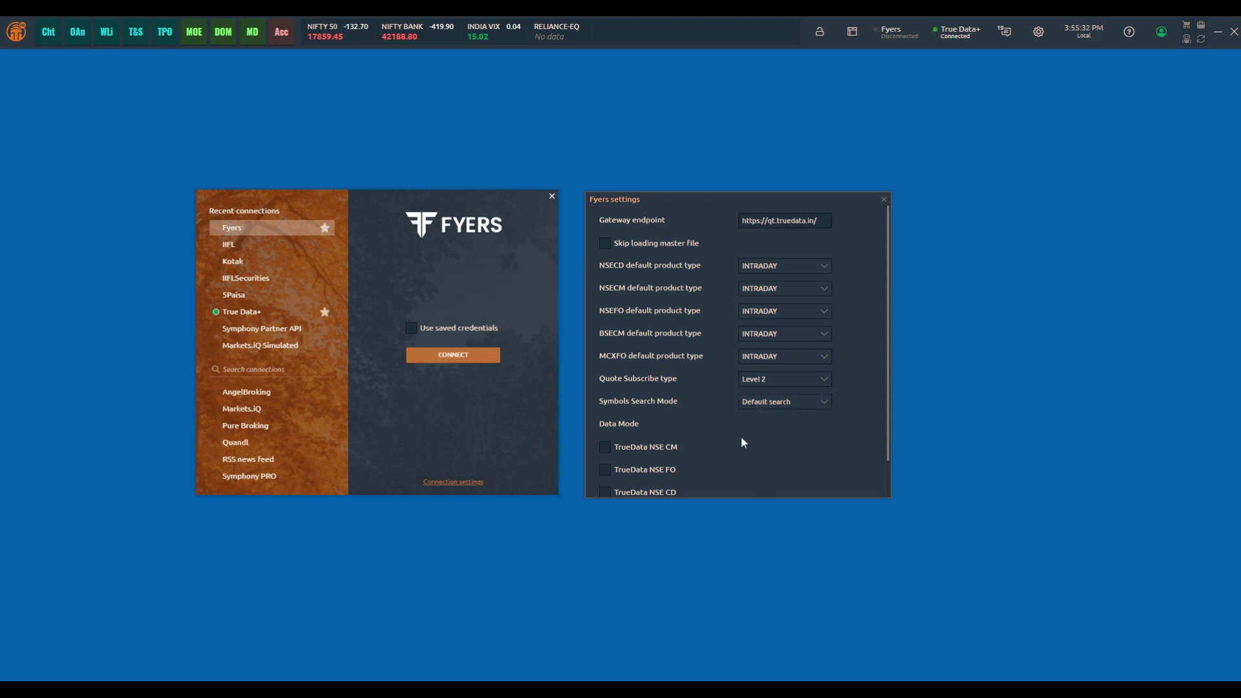
Scroll down the Fyers settings to the Data Mode options and focus the Symbol Subscription Rate box.
scroll(741, 438, "down", 1)
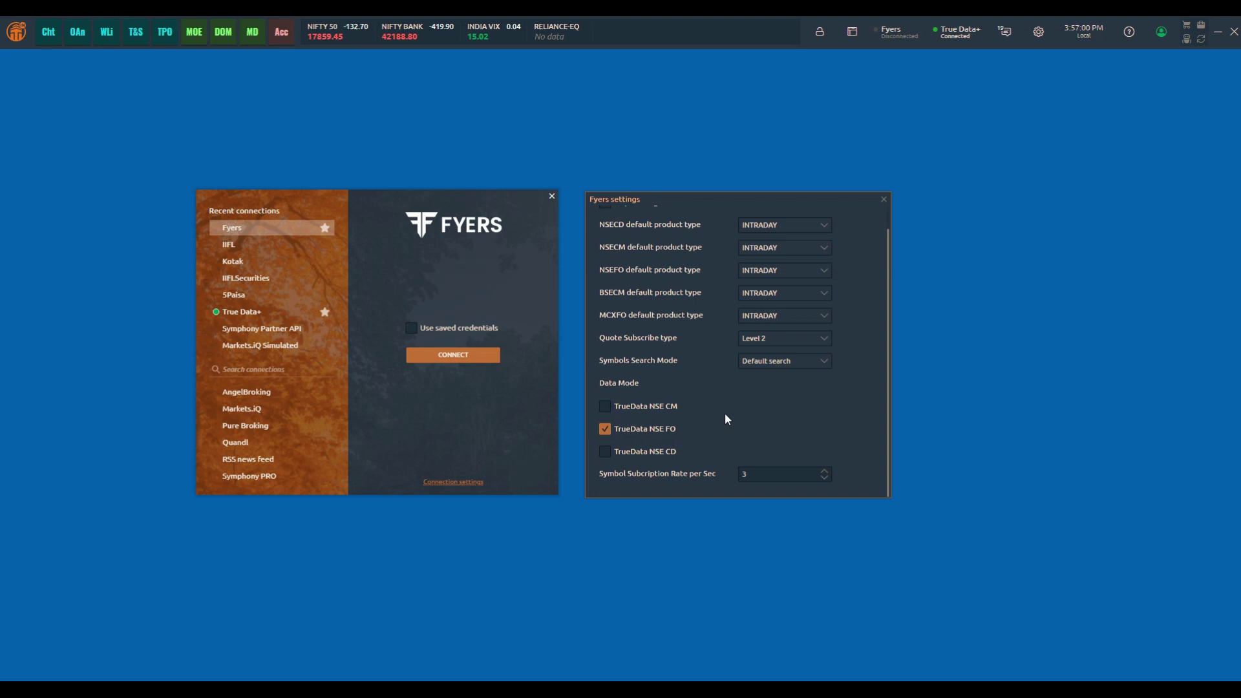
left_click(677, 482)
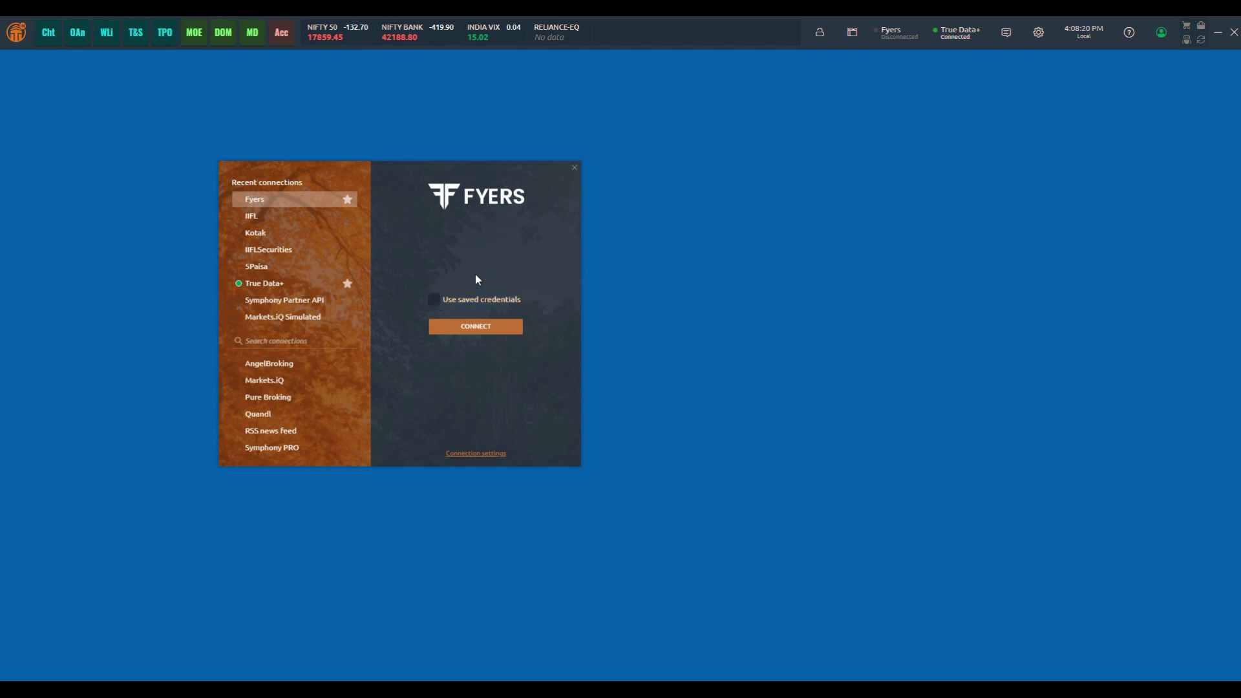
Start the Fyers connection and submit the account's client ID in the OAuth login.
left_click(477, 327)
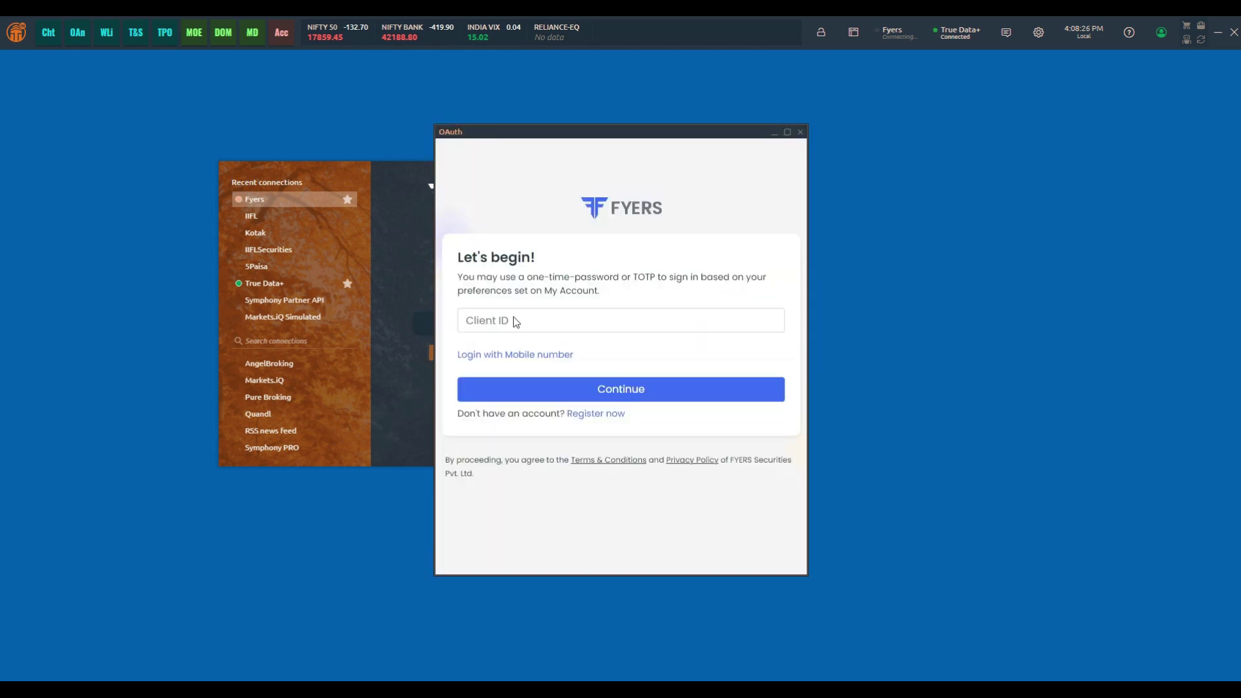
left_click(513, 320)
type("DS")
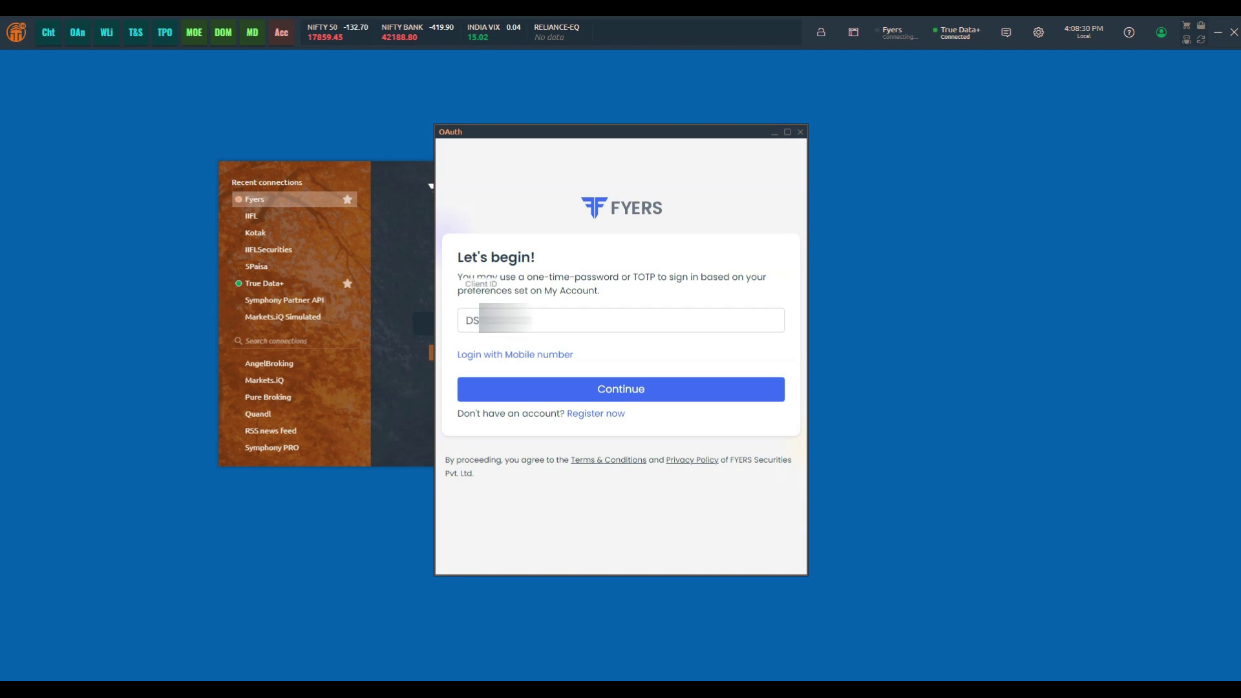
left_click(571, 380)
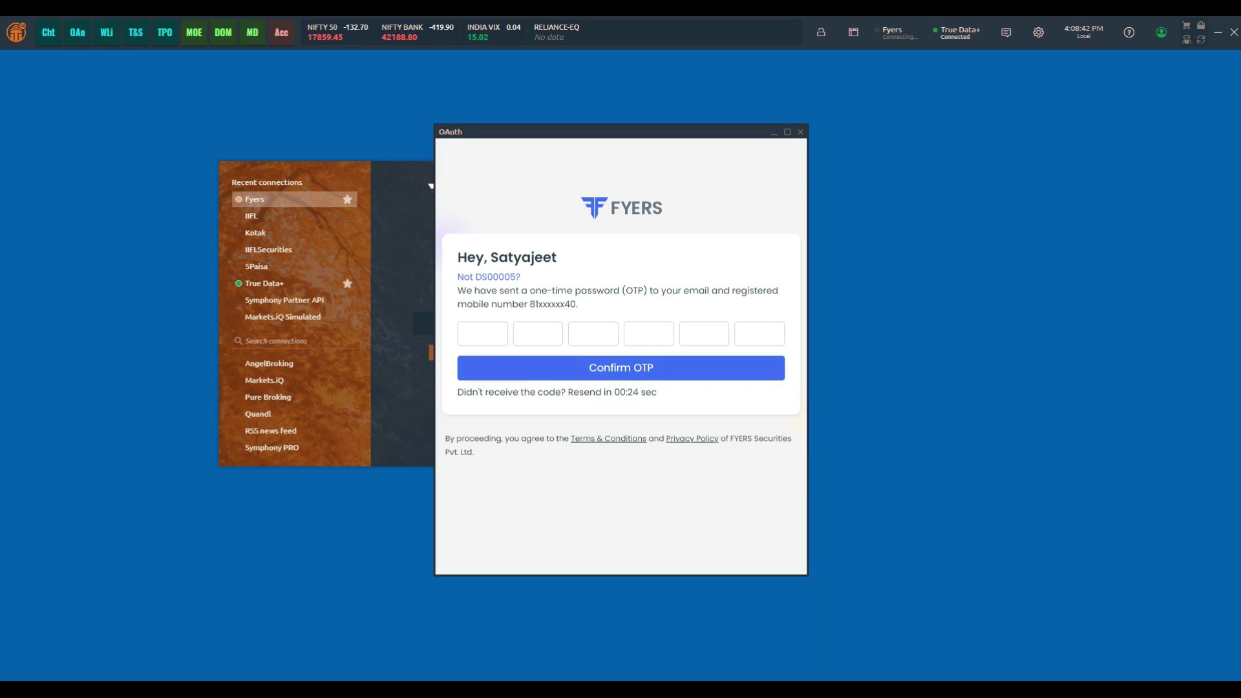
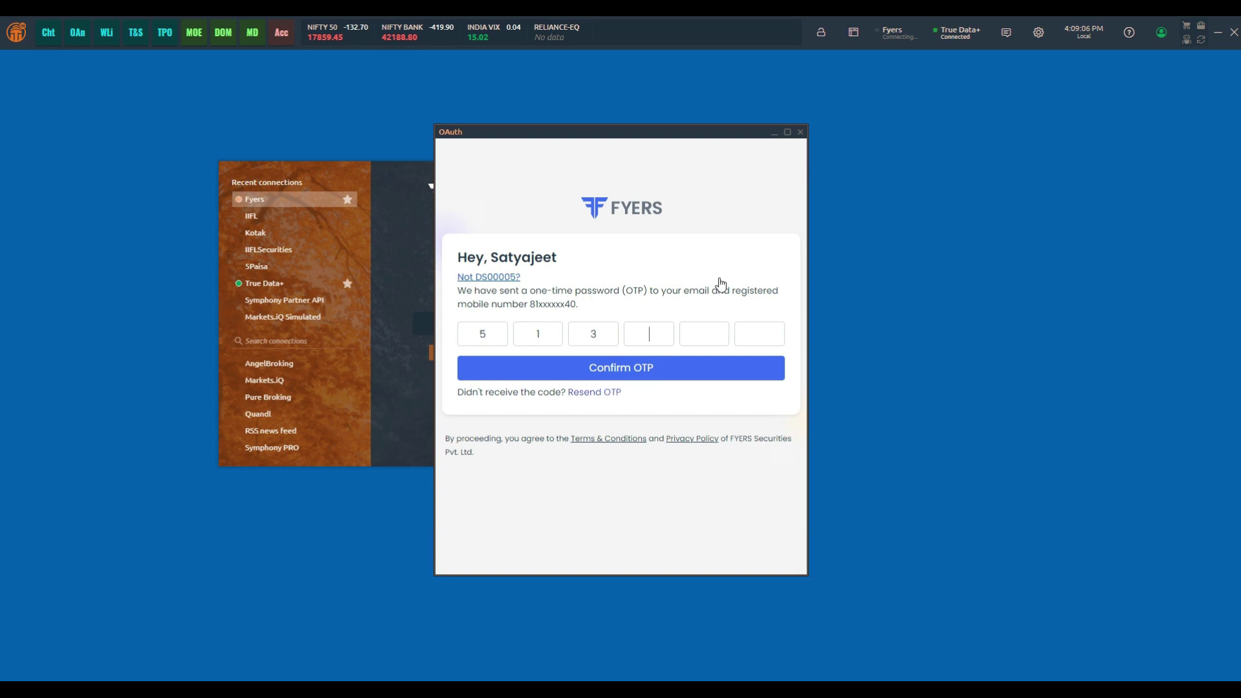
Enter and confirm the one-time password, then submit the four-digit PIN to sign in.
left_click(668, 373)
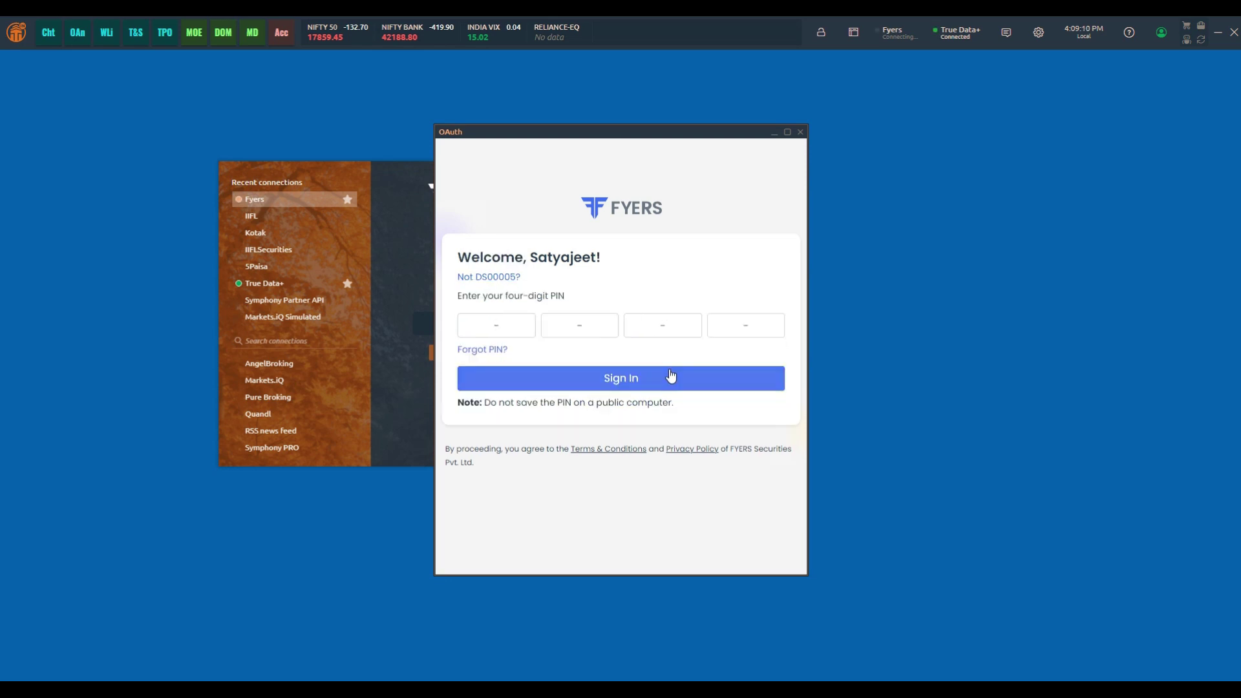
left_click(670, 377)
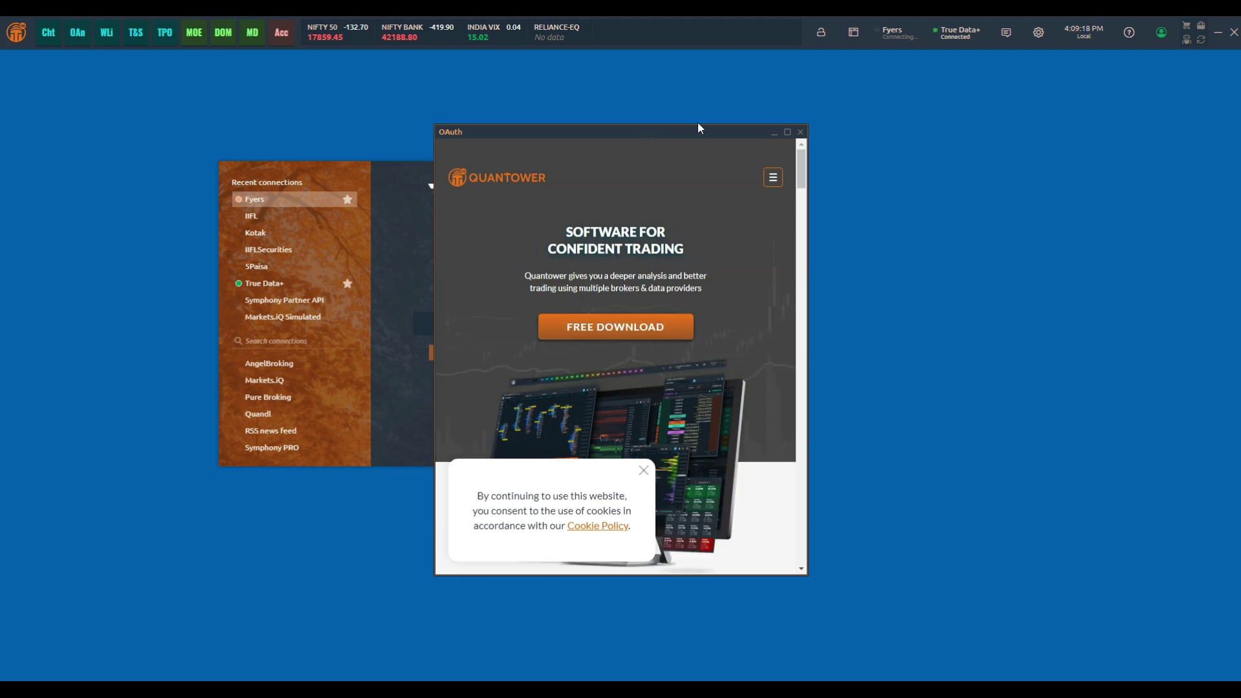
Close the finished OAuth window and move the Fyers connection dialog slightly right.
left_click(800, 131)
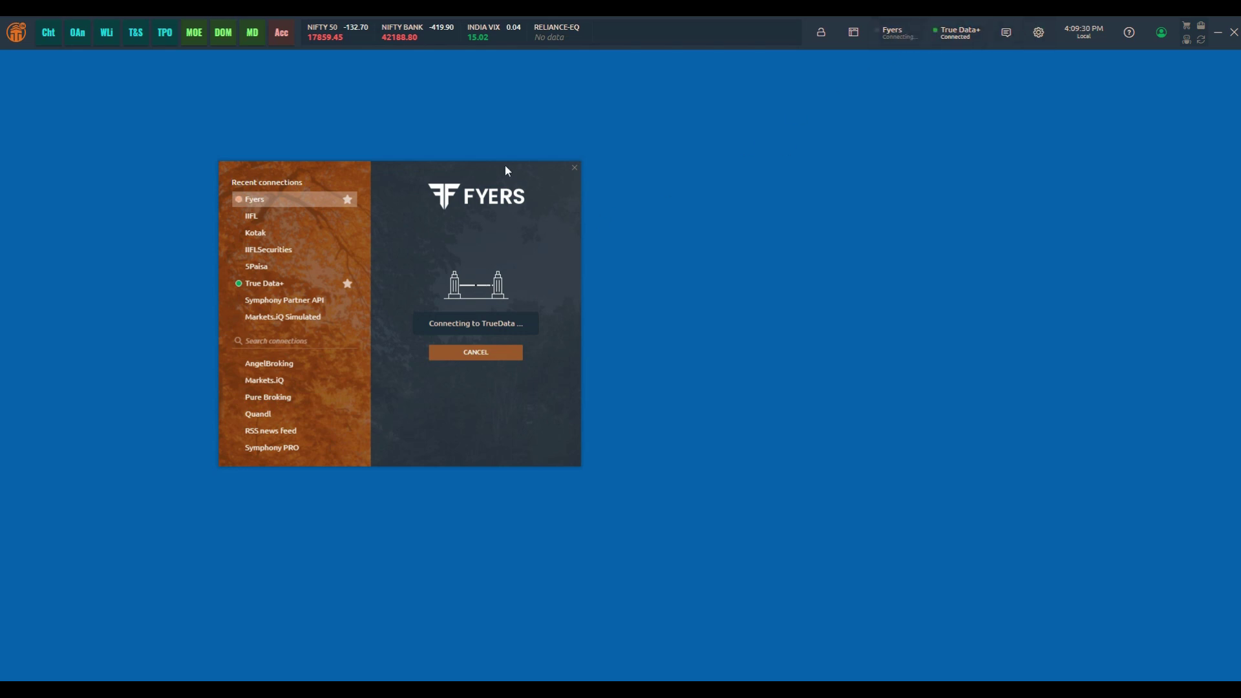
left_click_drag(506, 166, 585, 160)
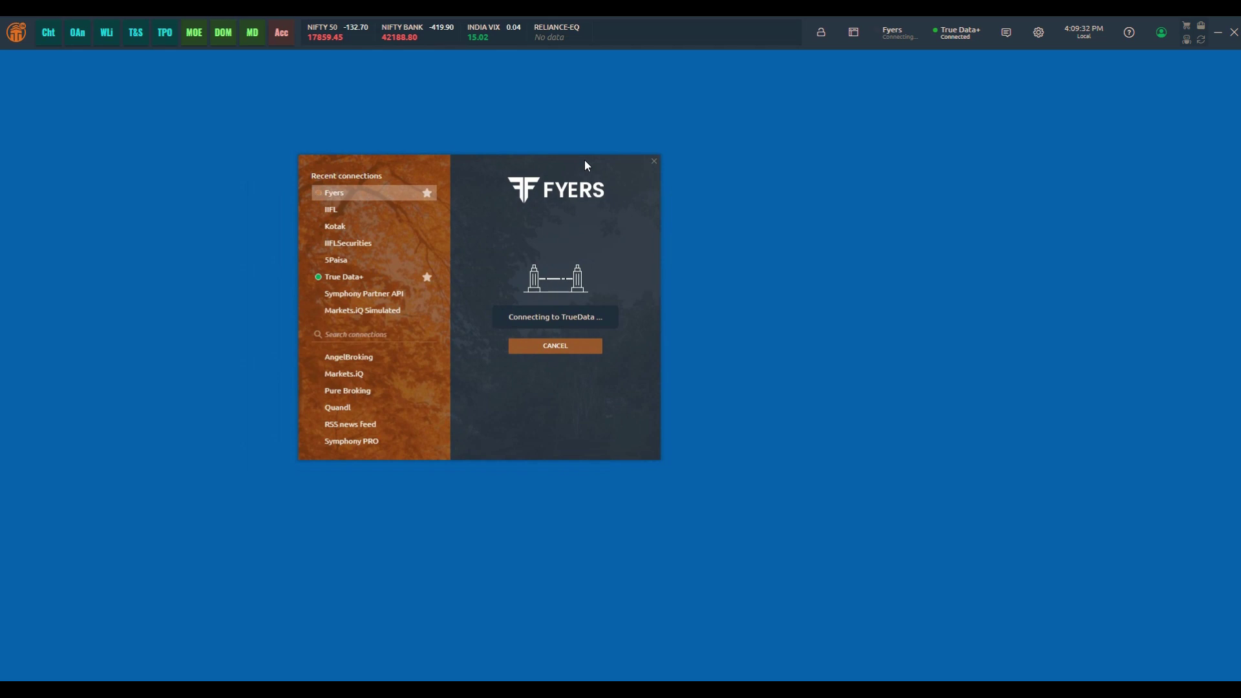